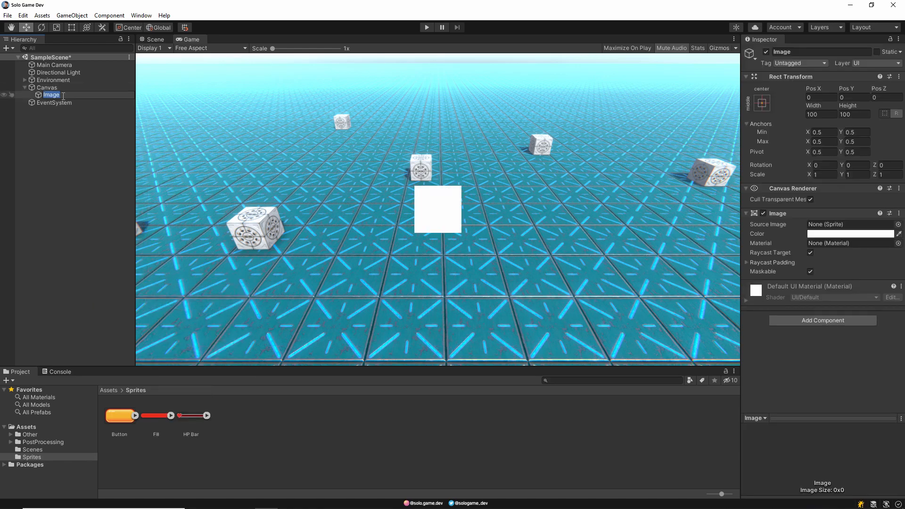
# Set the Canvas Scaler to Scale With Screen Size with a reference resolution of 1920 by 1080.
pyautogui.click(58, 89)
pyautogui.click(854, 271)
pyautogui.click(832, 293)
pyautogui.click(829, 285)
pyautogui.write('1920')
pyautogui.press('Tab')
pyautogui.write('10')
# Rename the Canvas's child Image as HealthBar and set its size to 300 wide by 60 high.
pyautogui.click(71, 96)
pyautogui.press('F2')
pyautogui.write('H')
pyautogui.write('P')
pyautogui.press('BackSpace')
pyautogui.write('ealthBar')
pyautogui.press('Return')
pyautogui.click(821, 114)
pyautogui.write('300')
pyautogui.click(858, 115)
pyautogui.write('60')
# Anchor HealthBar with the top-left preset including its position, and set Pos X to 200 and Pos Y to -80.
pyautogui.click(767, 106)
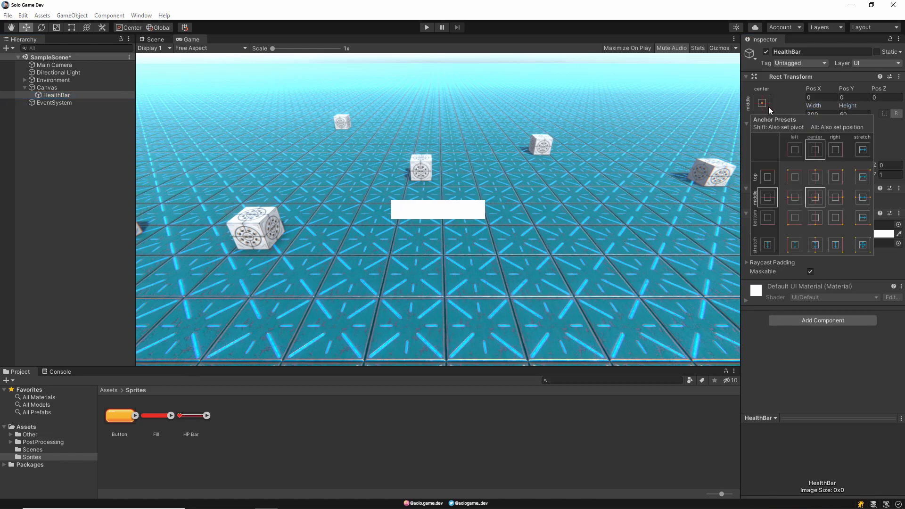
pyautogui.keyDown('alt'); pyautogui.click(792, 175); pyautogui.keyUp('alt')
pyautogui.click(865, 99)
pyautogui.write('-100')
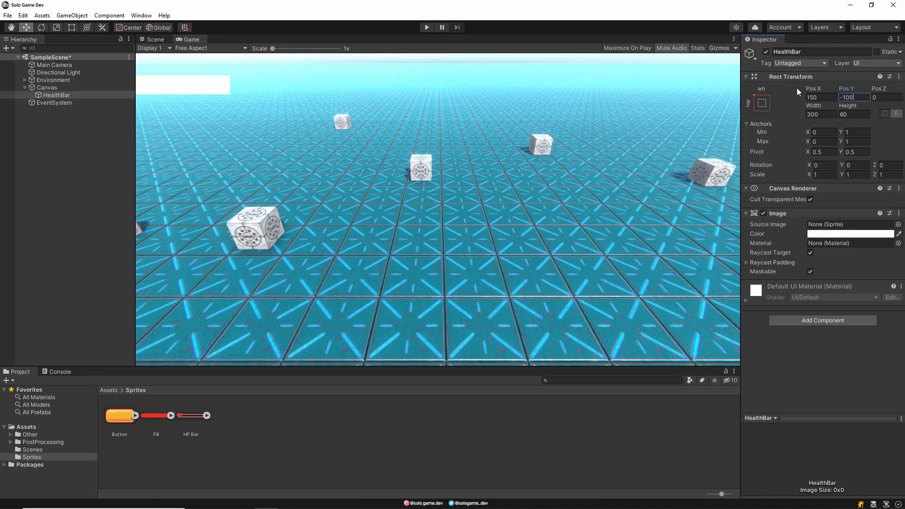
pyautogui.moveTo(797, 88); pyautogui.dragTo(542, 126)
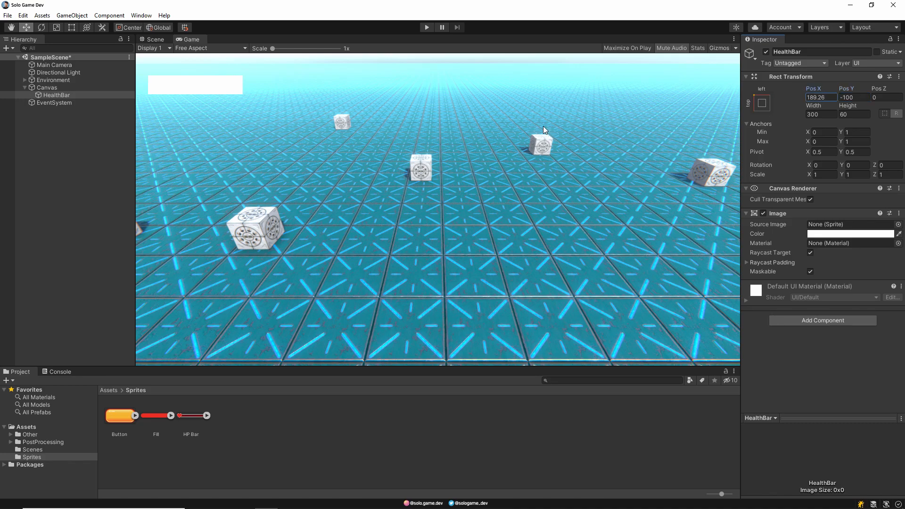
pyautogui.click(820, 97)
pyautogui.write('200')
pyautogui.click(860, 99)
pyautogui.write('-80')
# Assign the HP Bar sprite to HealthBar and resize it to 350 wide by 65 high.
pyautogui.click(63, 96)
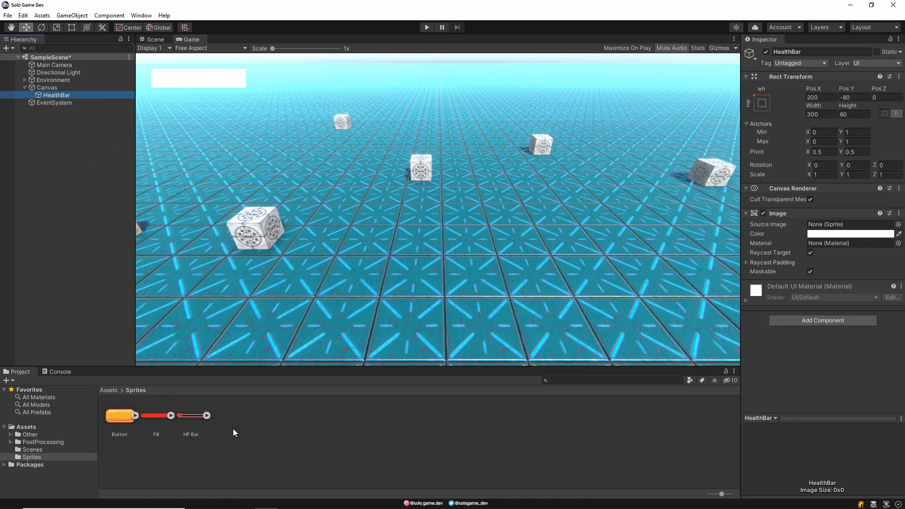
pyautogui.moveTo(191, 425); pyautogui.dragTo(848, 224)
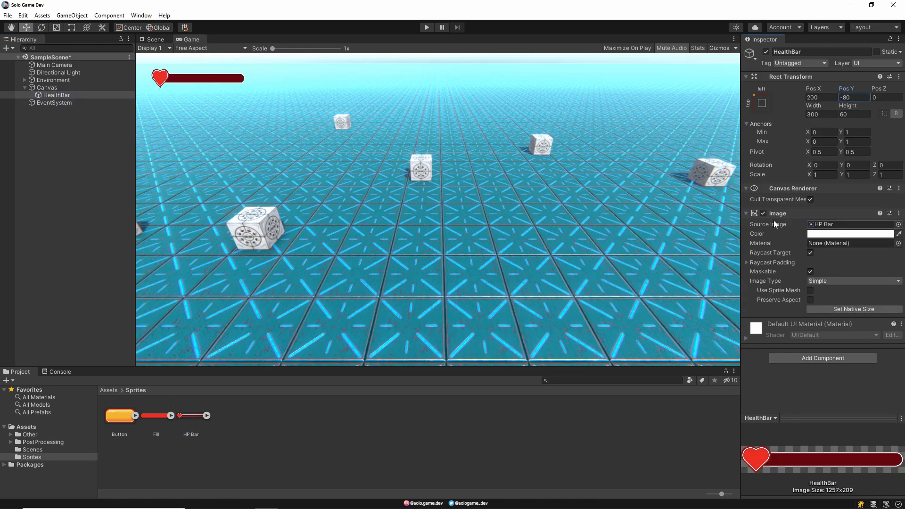
pyautogui.click(827, 116)
pyautogui.write('350')
pyautogui.click(864, 118)
pyautogui.write('80')
pyautogui.press('BackSpace')
pyautogui.press('BackSpace')
pyautogui.write('75')
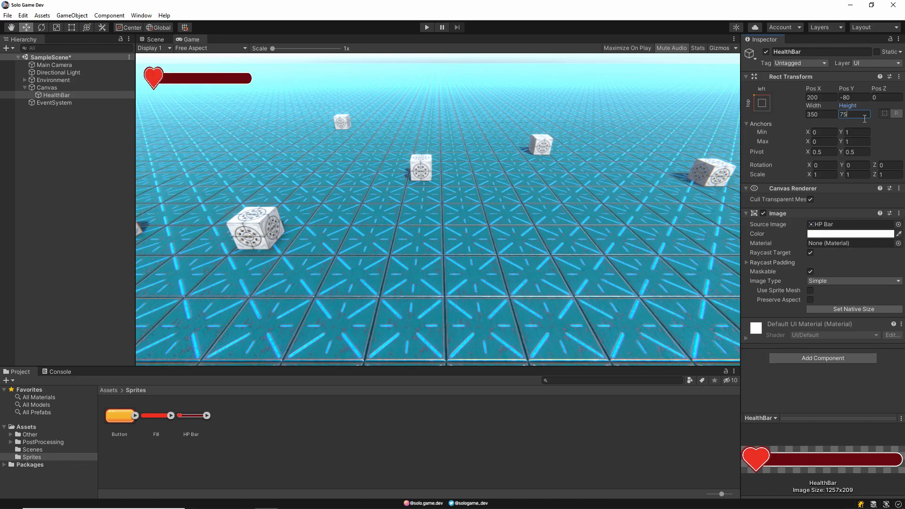
pyautogui.write('65')
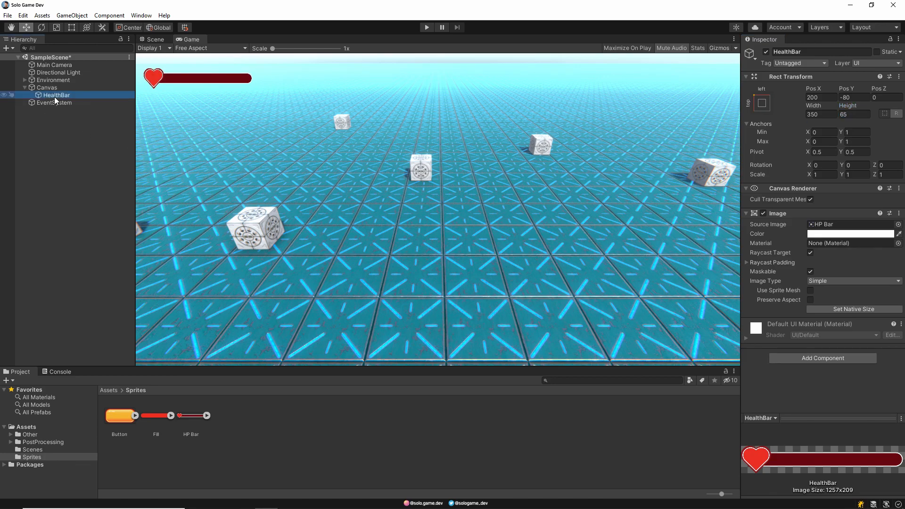
# Add a UI Image named Fill as a child of HealthBar.
pyautogui.rightClick(55, 95)
pyautogui.moveTo(98, 279)
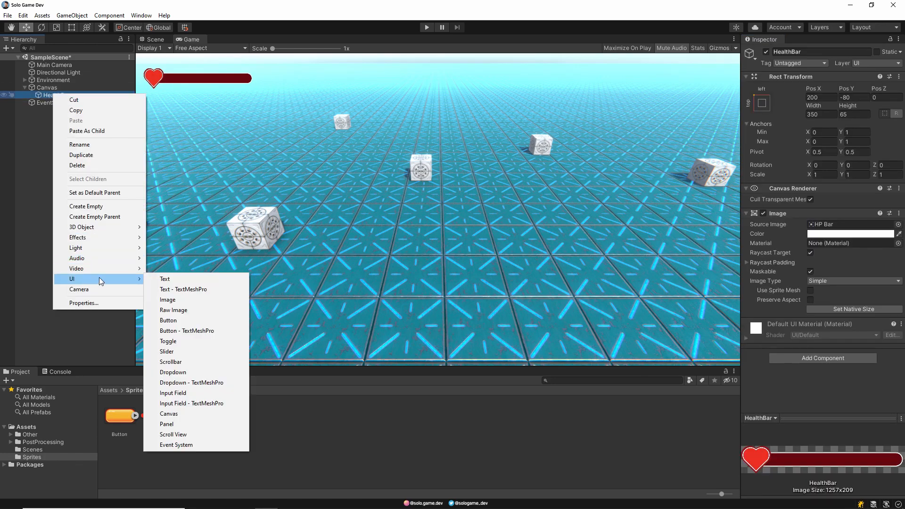
pyautogui.click(167, 300)
pyautogui.write('Fill')
pyautogui.press('Return')
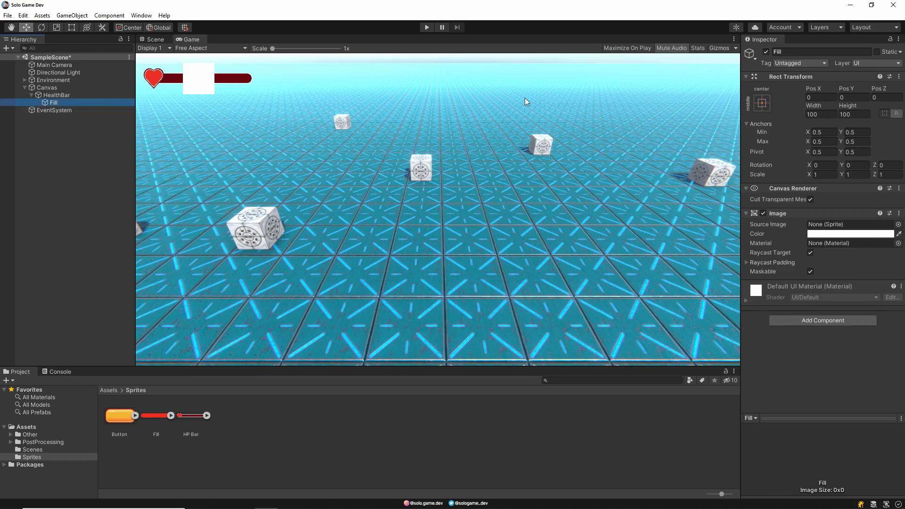
# Set the Fill image's size to 300 wide by 60 high.
pyautogui.click(856, 114)
pyautogui.write('60')
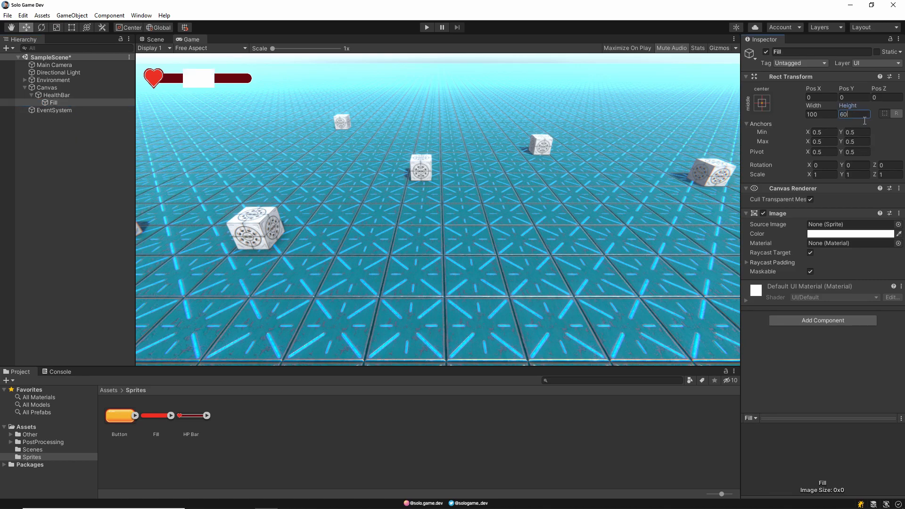
pyautogui.click(822, 114)
pyautogui.write('3000')
pyautogui.press('BackSpace')
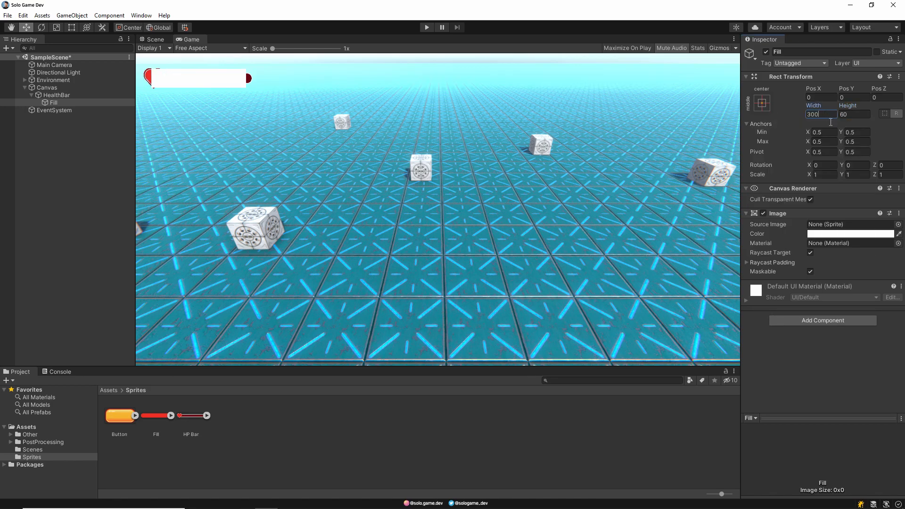
# Assign the Fill sprite to the Fill image and reduce its height to 28.
pyautogui.moveTo(173, 421); pyautogui.dragTo(843, 224)
pyautogui.click(855, 115)
pyautogui.write('30')
pyautogui.press('Return')
pyautogui.write('25')
pyautogui.write('28')
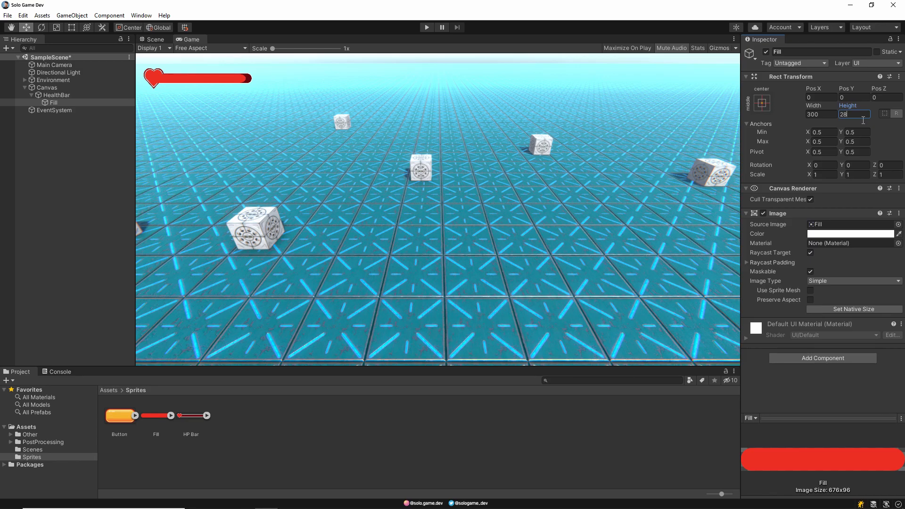
# Shift the Fill image to a Pos X of about 16.1 to align with the bar, keeping its height at 28.
pyautogui.moveTo(812, 89)
pyautogui.mouseDown()
pyautogui.moveTo(868, 94)
pyautogui.moveTo(832, 97)
pyautogui.mouseUp()
pyautogui.click(853, 114)
pyautogui.write('25')
pyautogui.write('28')
# Set the Fill image's Image Type to Filled, try out its fill amount and choose its fill method.
pyautogui.click(841, 281)
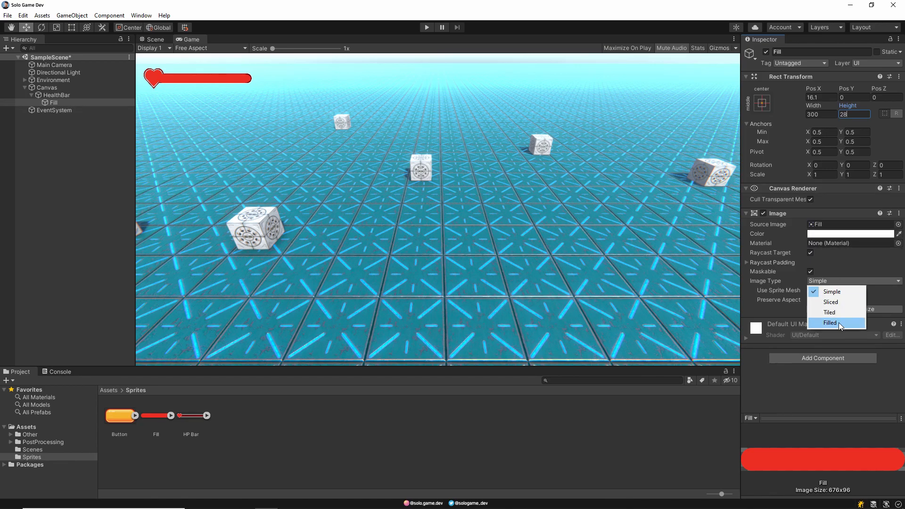
pyautogui.click(840, 322)
pyautogui.moveTo(871, 309)
pyautogui.mouseDown()
pyautogui.moveTo(810, 308)
pyautogui.moveTo(878, 306)
pyautogui.mouseUp()
pyautogui.click(840, 291)
pyautogui.click(840, 301)
# Create a C# script named Health in the Assets folder.
pyautogui.click(29, 428)
pyautogui.rightClick(253, 440)
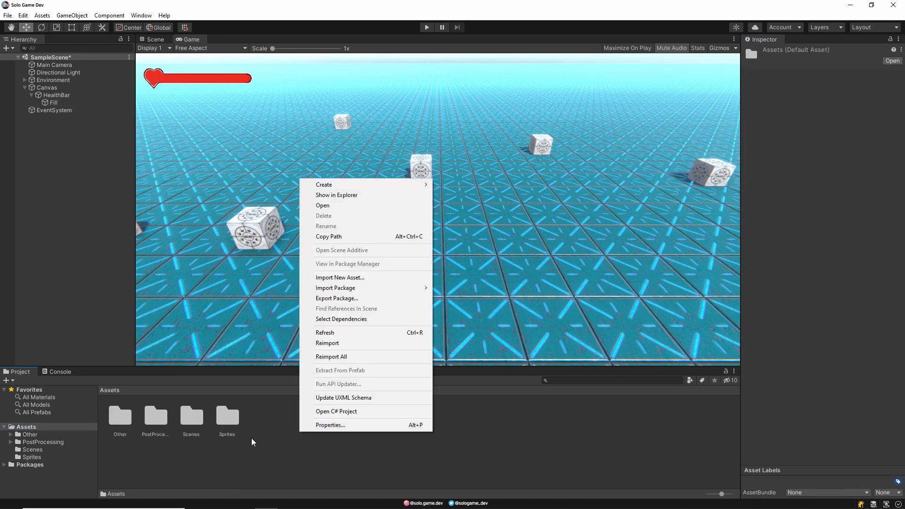
pyautogui.moveTo(329, 184)
pyautogui.click(467, 130)
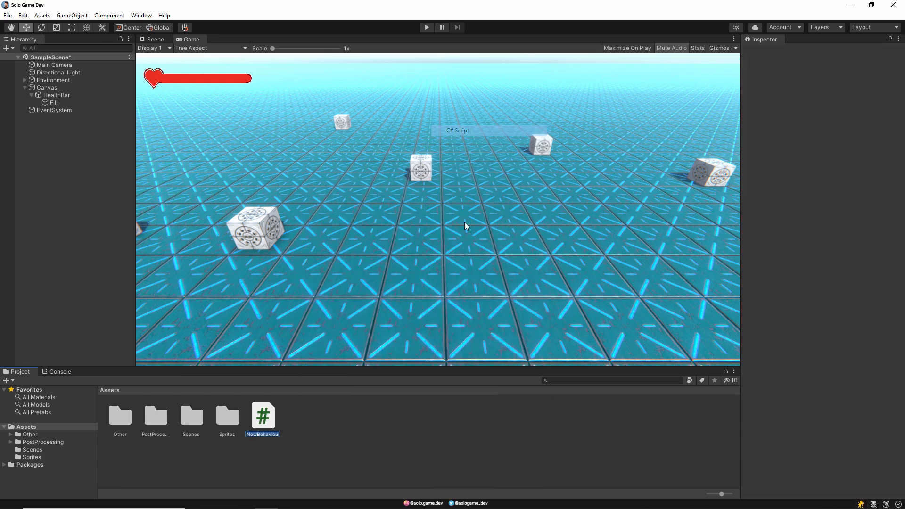
pyautogui.write('Health')
pyautogui.press('Return')
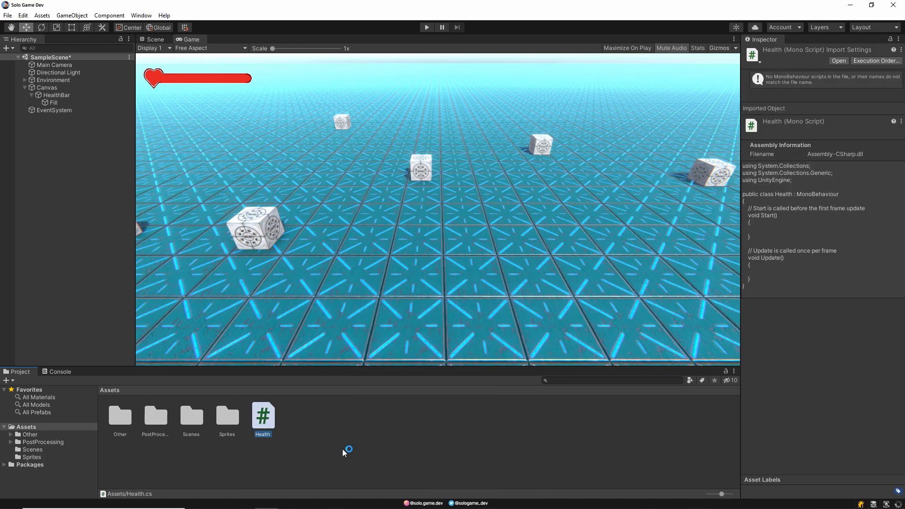
# Add a UI Button 50 high under the Canvas and move it to about X -769.5, Y 237.6, below the health bar.
pyautogui.click(39, 89)
pyautogui.rightClick(39, 89)
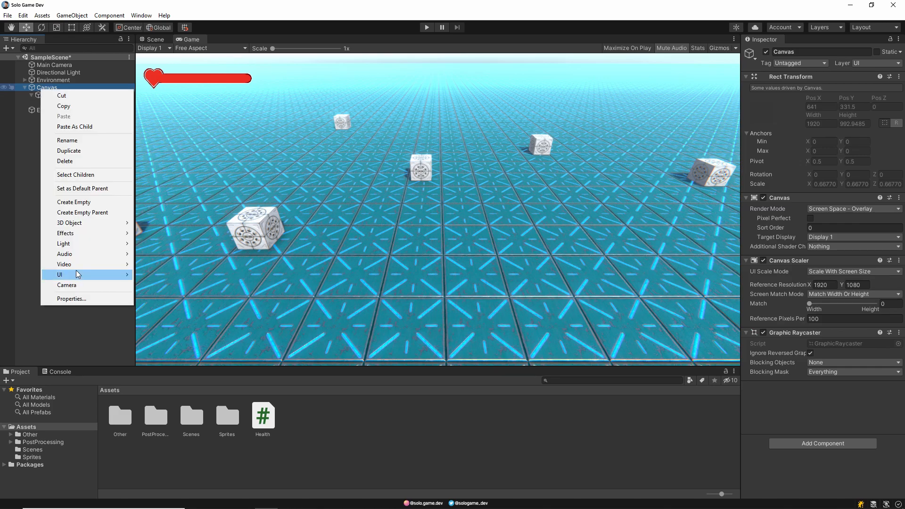
pyautogui.moveTo(78, 274)
pyautogui.click(160, 316)
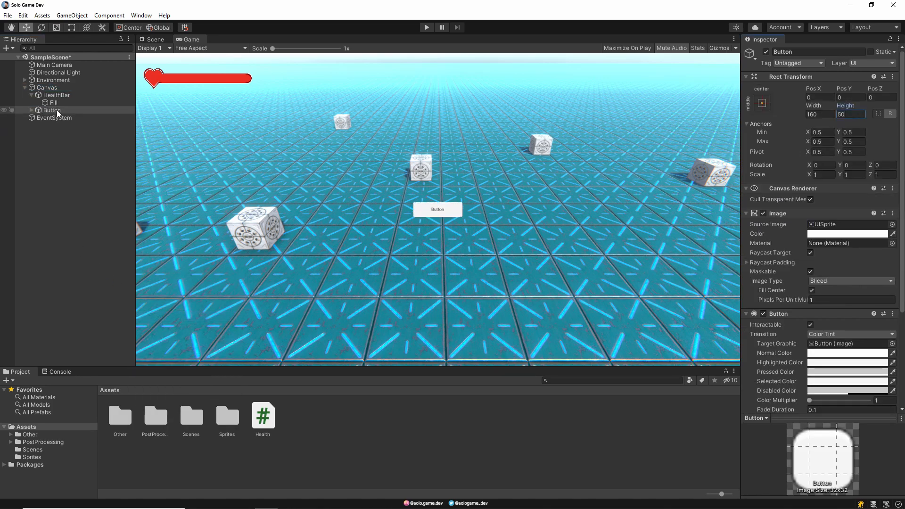
pyautogui.click(57, 110)
pyautogui.click(773, 109)
pyautogui.moveTo(819, 91); pyautogui.dragTo(482, 435)
pyautogui.moveTo(844, 89); pyautogui.dragTo(248, 256)
# Rename the new button object as ActionButton.
pyautogui.click(61, 109)
pyautogui.press('F2')
pyautogui.write('ActionButton')
pyautogui.press('Return')
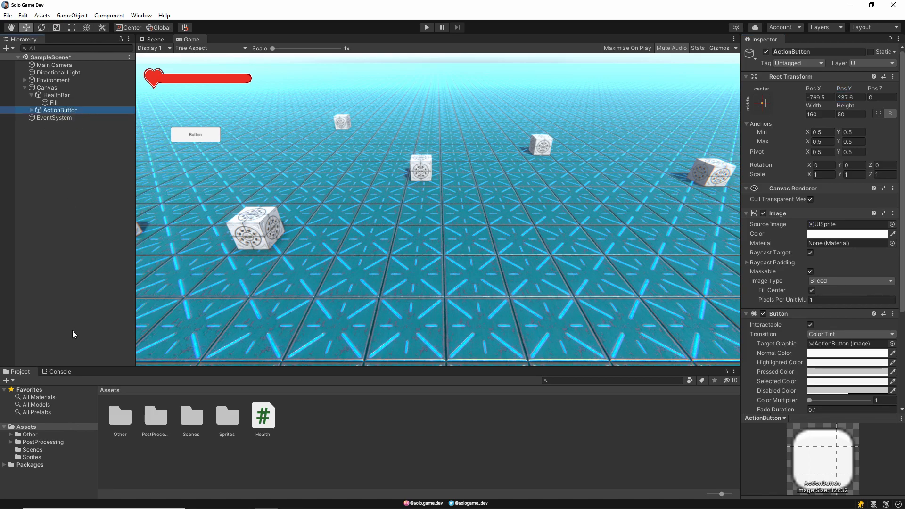
# Change the text of ActionButton's child Text object to "Update HP".
pyautogui.click(31, 110)
pyautogui.click(56, 117)
pyautogui.click(850, 248)
pyautogui.write('Update HP')
# Assign the Button sprite from the Sprites folder to ActionButton and set its height to 70.
pyautogui.doubleClick(227, 415)
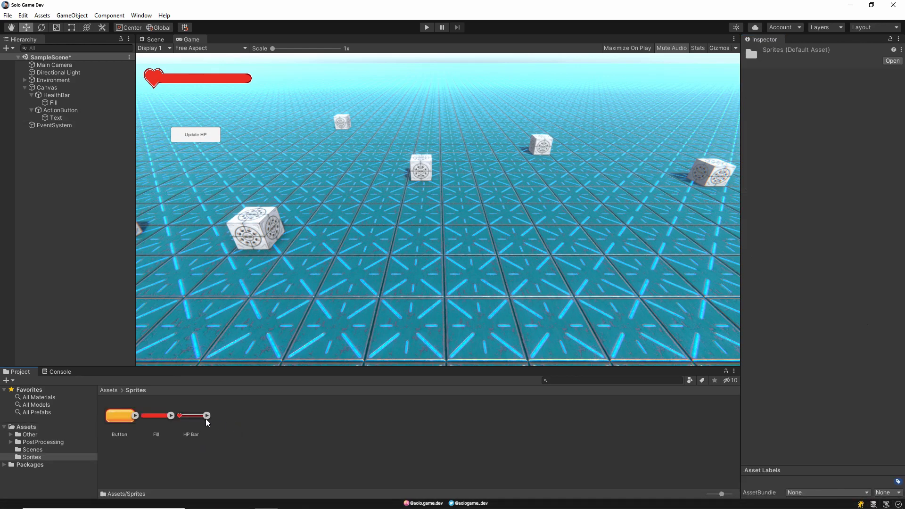
pyautogui.click(70, 111)
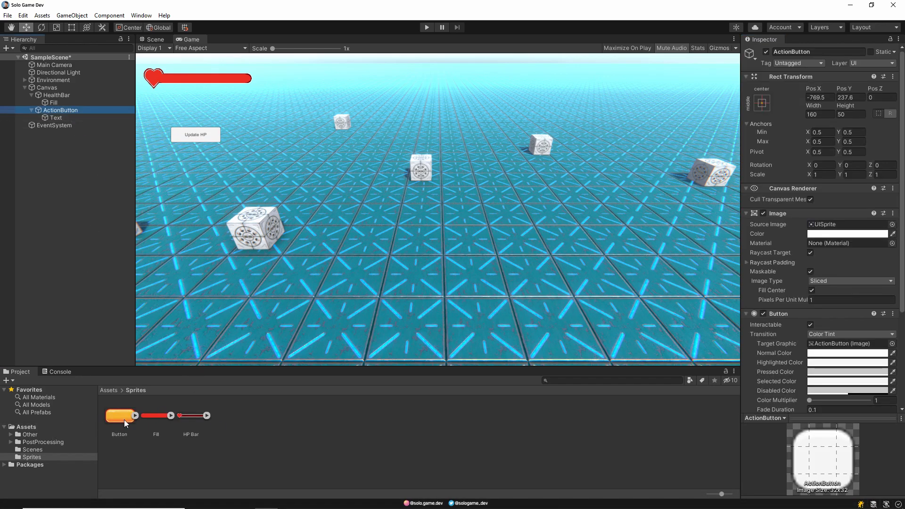
pyautogui.moveTo(771, 317); pyautogui.dragTo(843, 226)
pyautogui.click(863, 118)
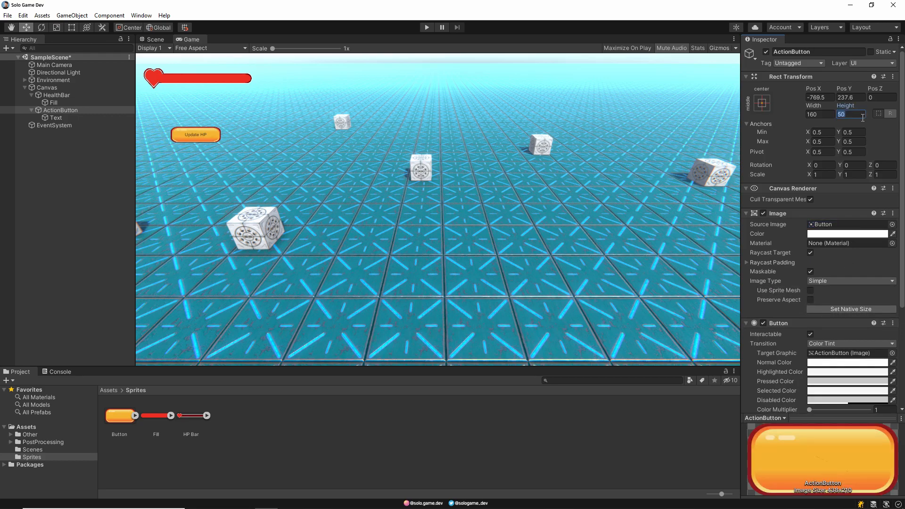
pyautogui.write('70')
# Change the colour of ActionButton's label text to red.
pyautogui.click(56, 117)
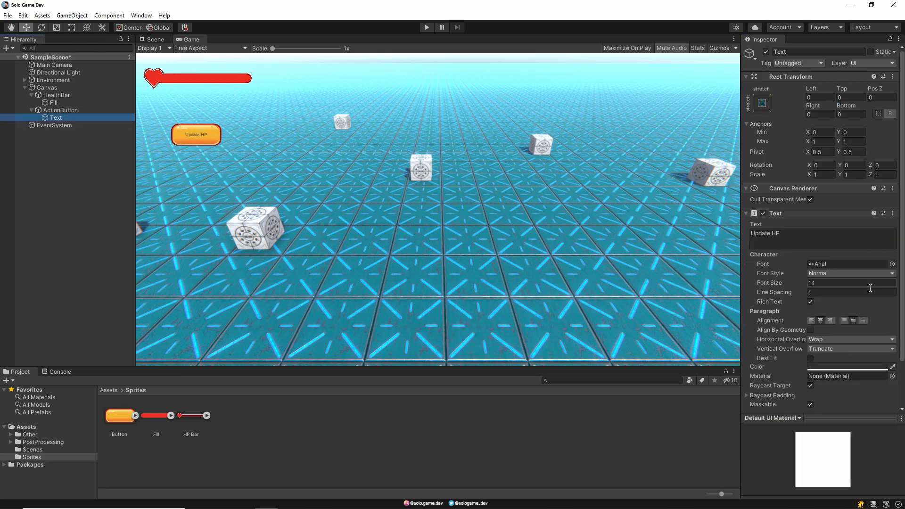
pyautogui.click(841, 365)
pyautogui.moveTo(847, 337); pyautogui.dragTo(880, 324)
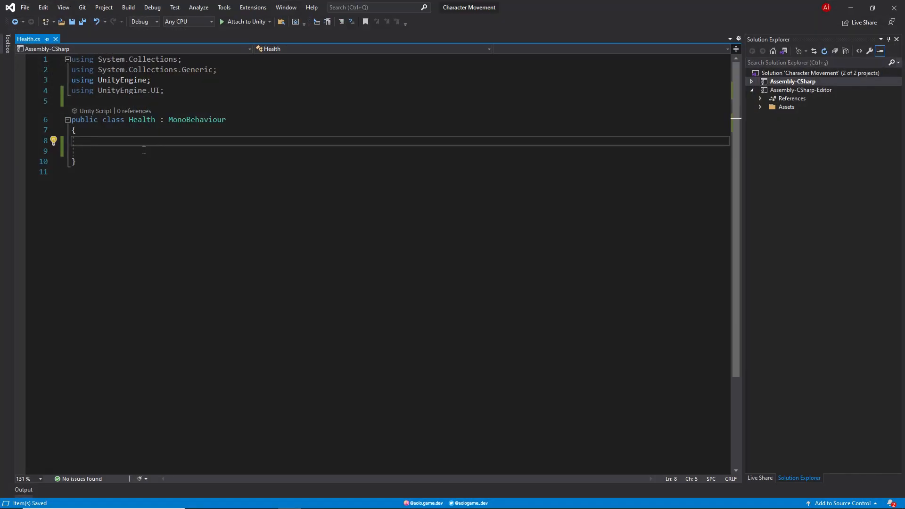
# Declare a public Image variable named FillImage in the Health class.
pyautogui.write('public vo')
pyautogui.press('BackSpace')
pyautogui.press('BackSpace')
pyautogui.write('Image FillImage;')
pyautogui.press('Return')
# Declare a public float variable named CurrentHealth below FillImage.
pyautogui.write('public float')
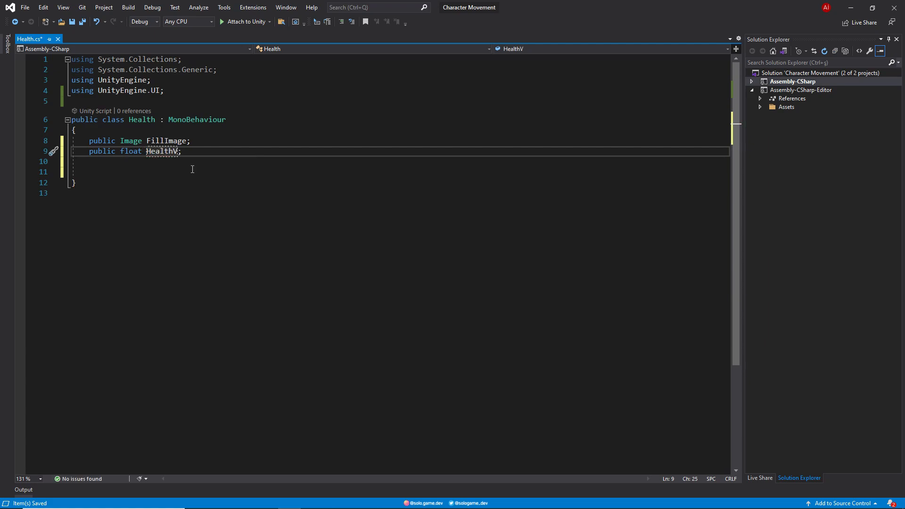
pyautogui.write('al')
pyautogui.press('BackSpace')
pyautogui.press('BackSpace')
pyautogui.press('BackSpace')
pyautogui.press('BackSpace')
pyautogui.hotkey('ctrl', 'Left')
pyautogui.write('Current')
pyautogui.press('Down')
pyautogui.press('Down')
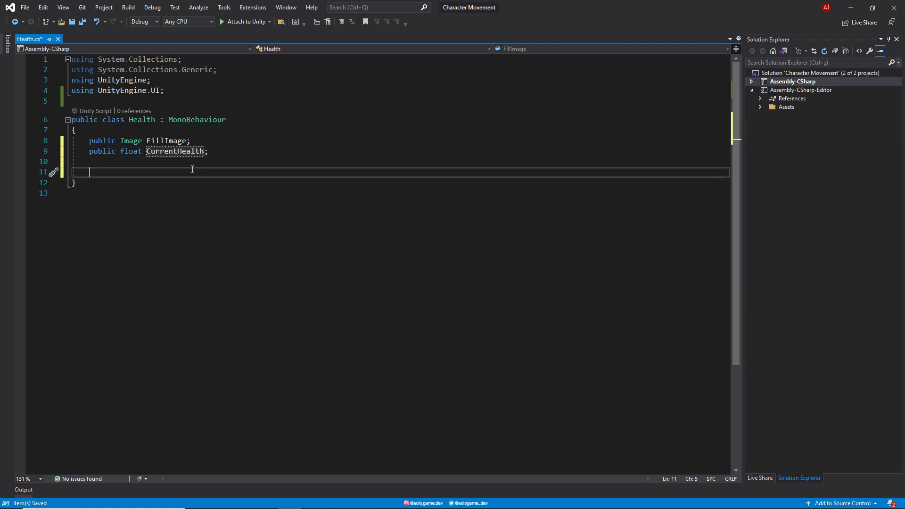
# Write a public void UpdateHP() method that sets FillImage.fillAmount to CurrentHealth / 100, and save the script.
pyautogui.write('public void UpdateHP() {')
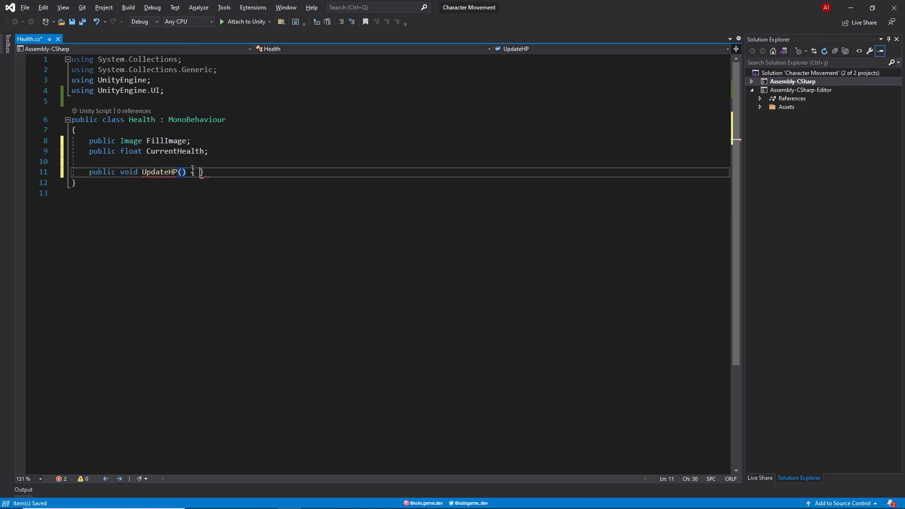
pyautogui.press('Return')
pyautogui.write('FillImage')
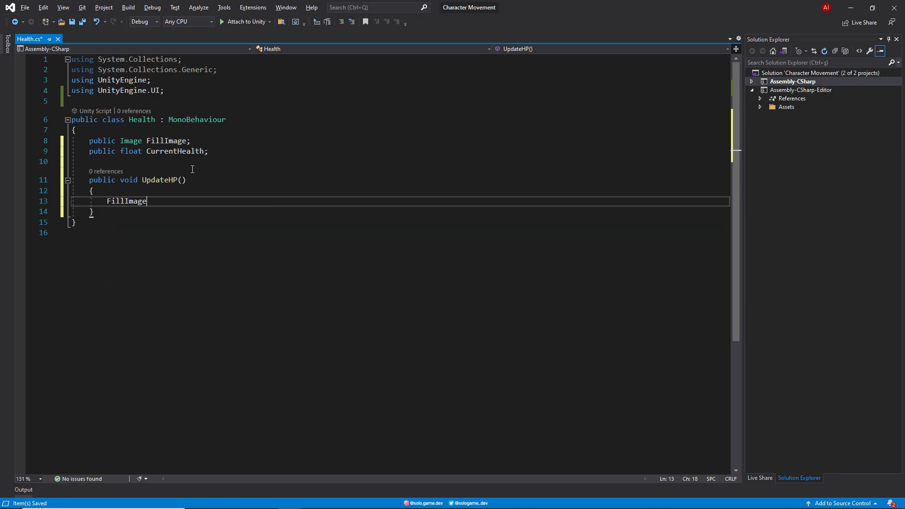
pyautogui.write('.fillAmount = CurrentHealth / 100;')
pyautogui.hotkey('ctrl', 's')
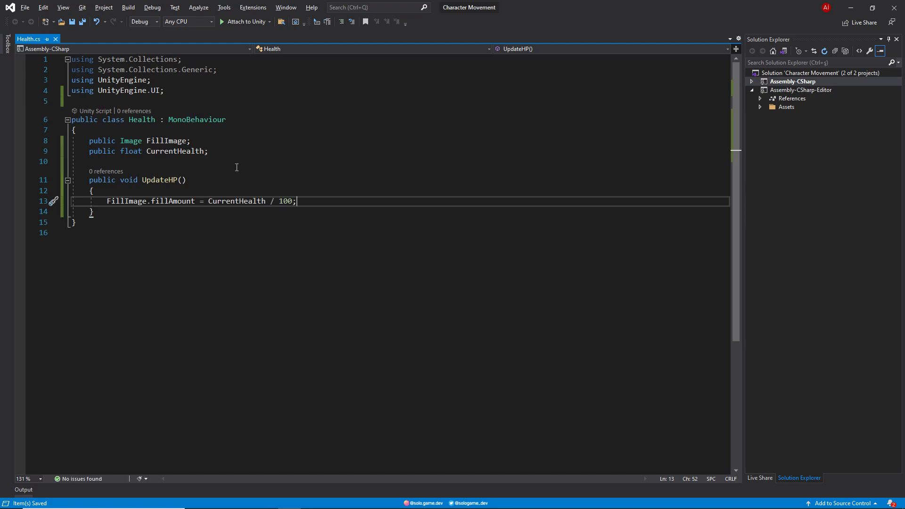
# Switch back to Unity, attach the Health script to the Canvas and assign the Fill object as its Fill Image.
pyautogui.hotkey('alt', 'Tab')
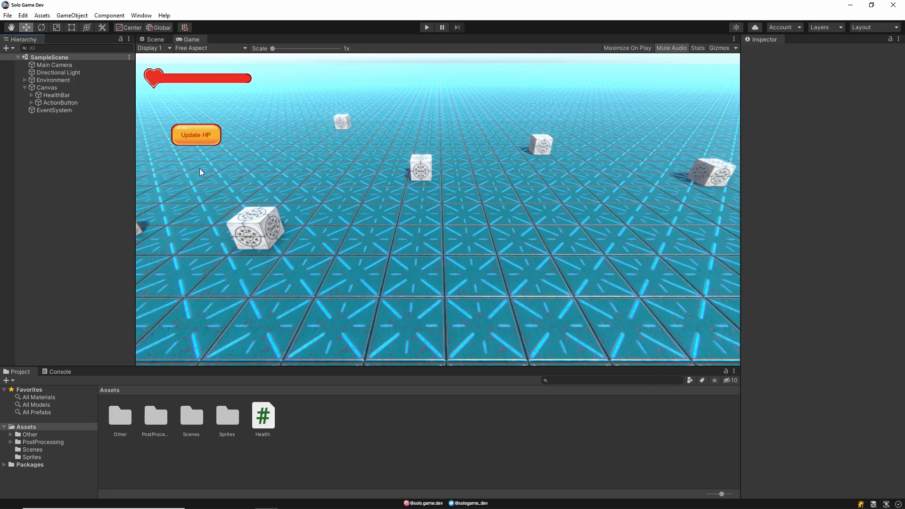
pyautogui.click(47, 88)
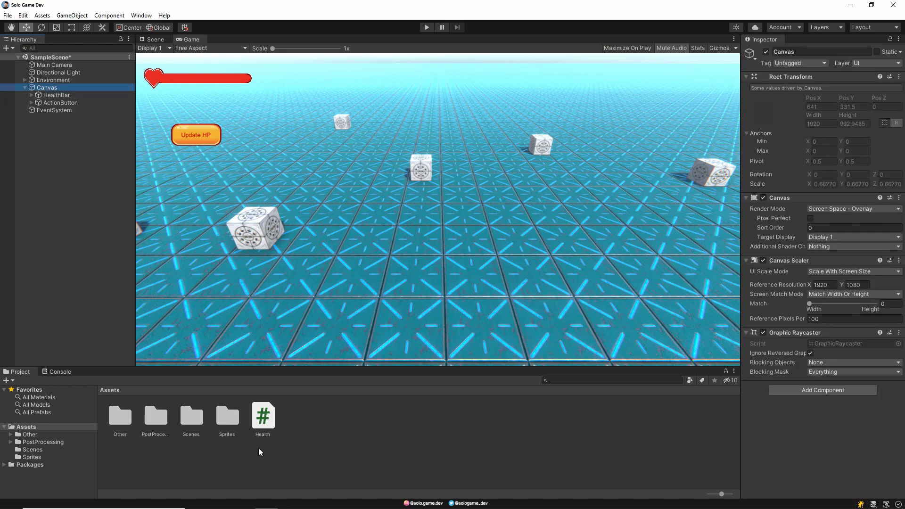
pyautogui.moveTo(264, 422); pyautogui.dragTo(880, 427)
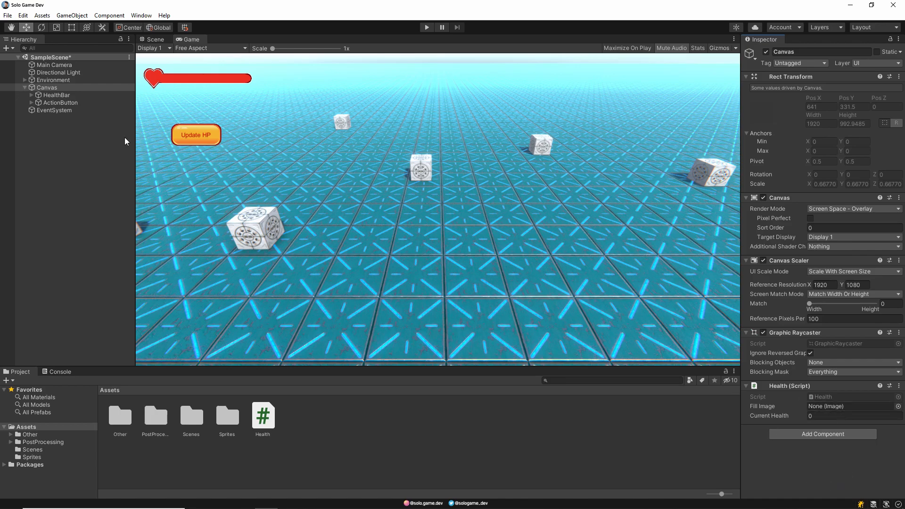
pyautogui.click(32, 95)
pyautogui.moveTo(54, 102)
pyautogui.mouseDown()
pyautogui.moveTo(677, 351)
pyautogui.moveTo(837, 406)
pyautogui.mouseUp()
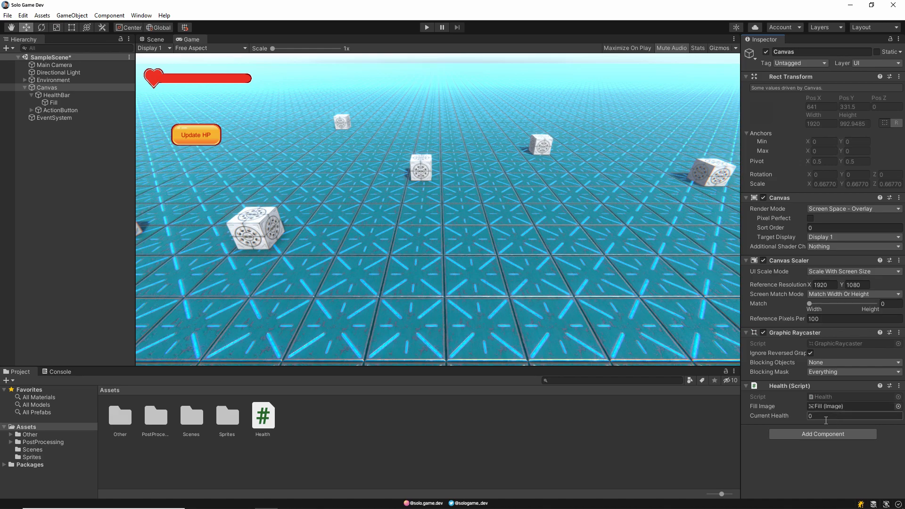
# Add an On Click event to the ActionButton that targets the Canvas and calls Health.UpdateHP.
pyautogui.click(61, 110)
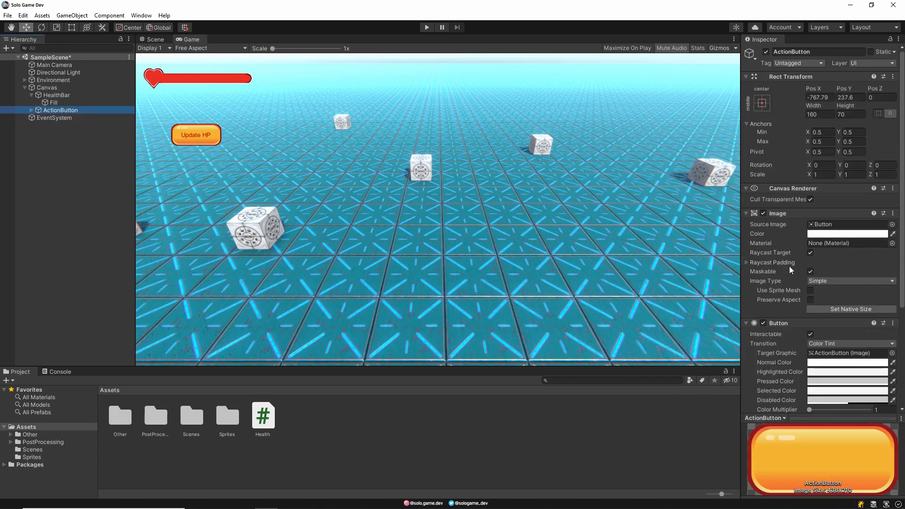
pyautogui.scroll(-5, 801, 283)
pyautogui.click(872, 352)
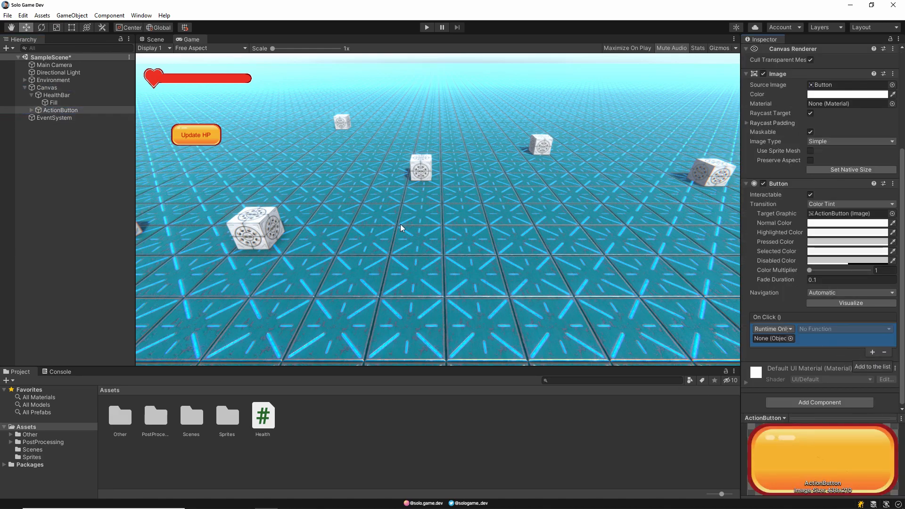
pyautogui.moveTo(66, 88); pyautogui.dragTo(771, 338)
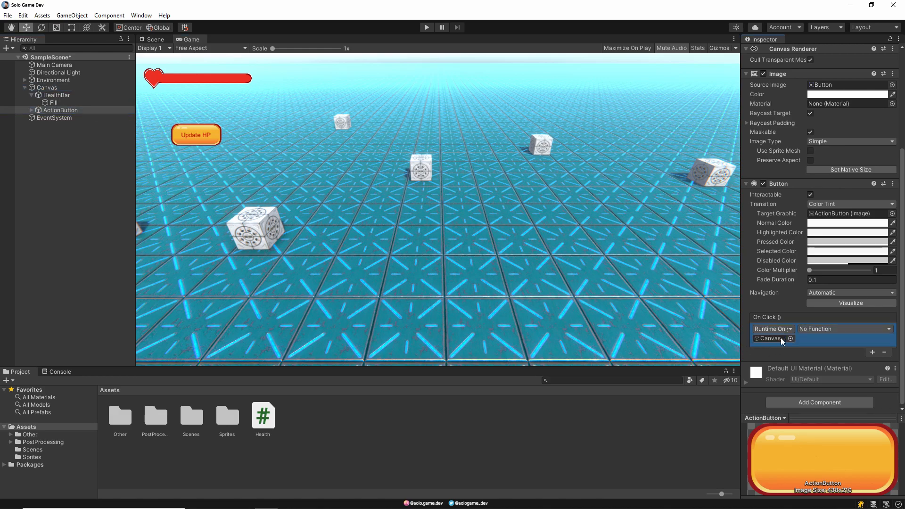
pyautogui.click(843, 328)
pyautogui.moveTo(827, 405)
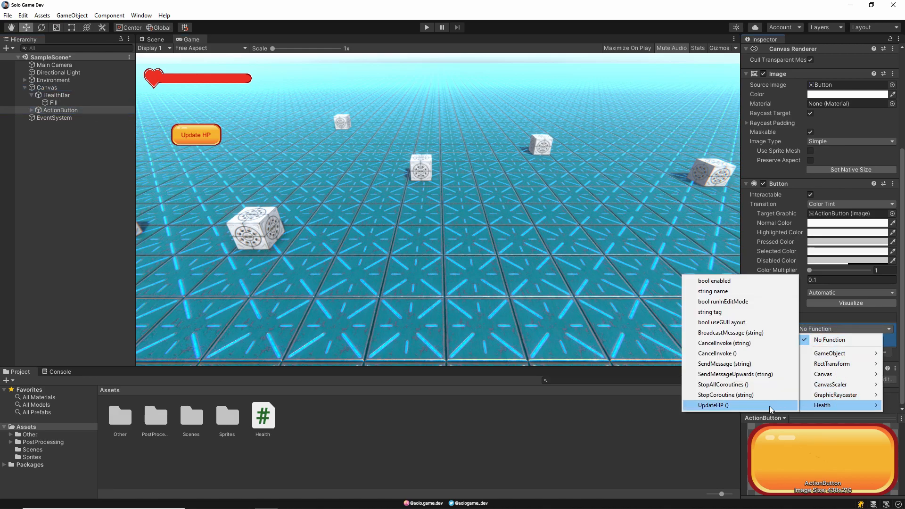
pyautogui.click(735, 405)
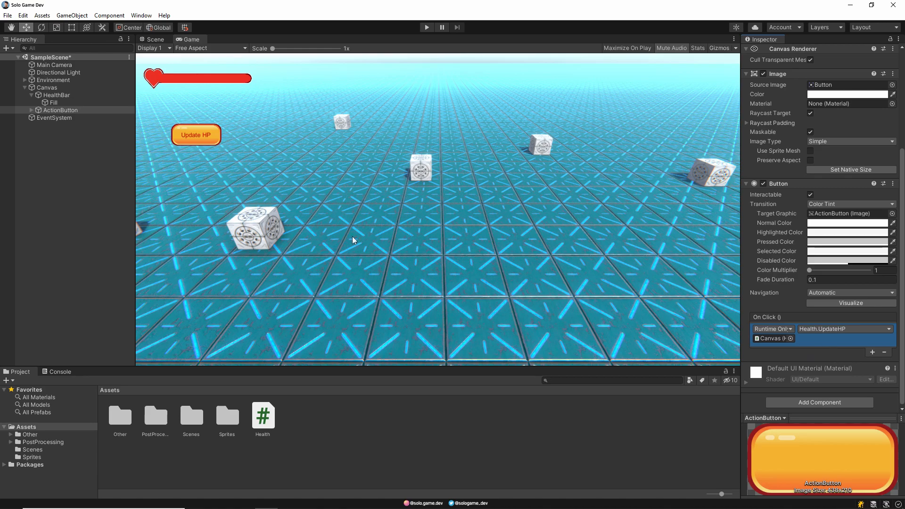
# Run the game with the Canvas selected and test the Update HP button with Current Health set to 30.
pyautogui.click(46, 88)
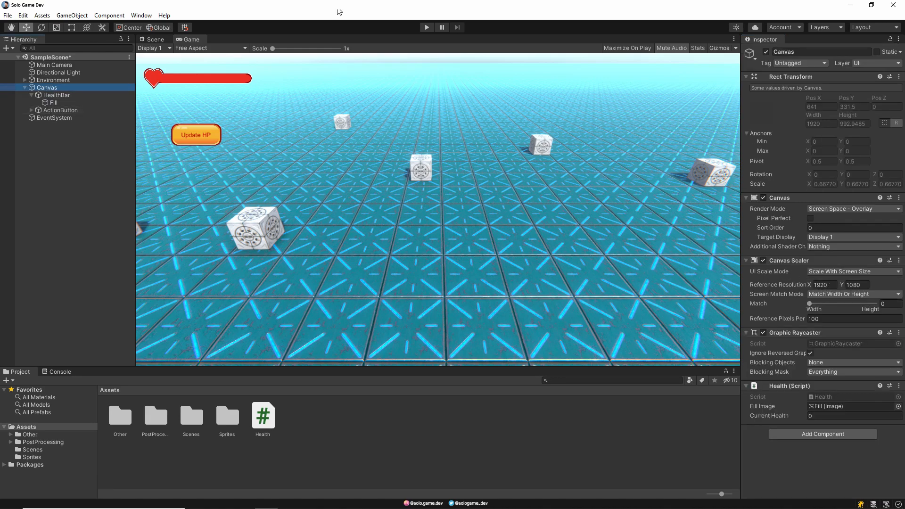
pyautogui.click(422, 31)
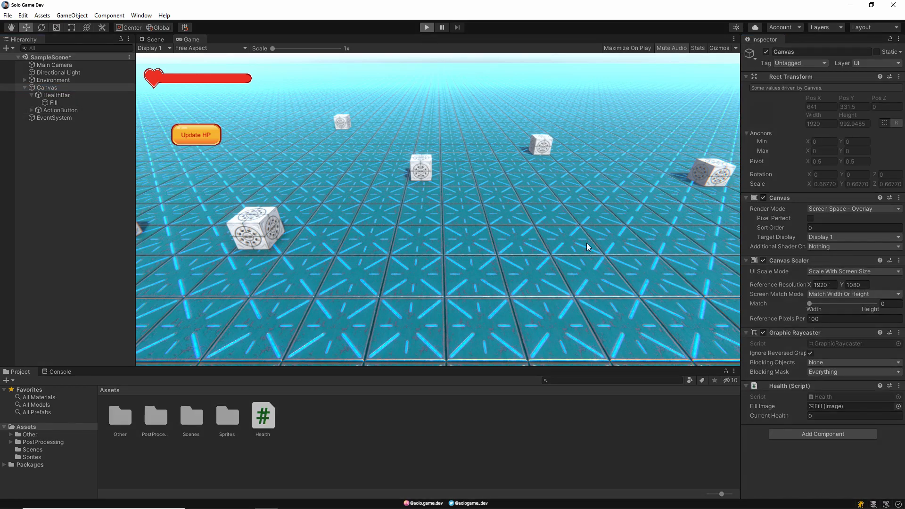
pyautogui.click(829, 416)
pyautogui.write('30')
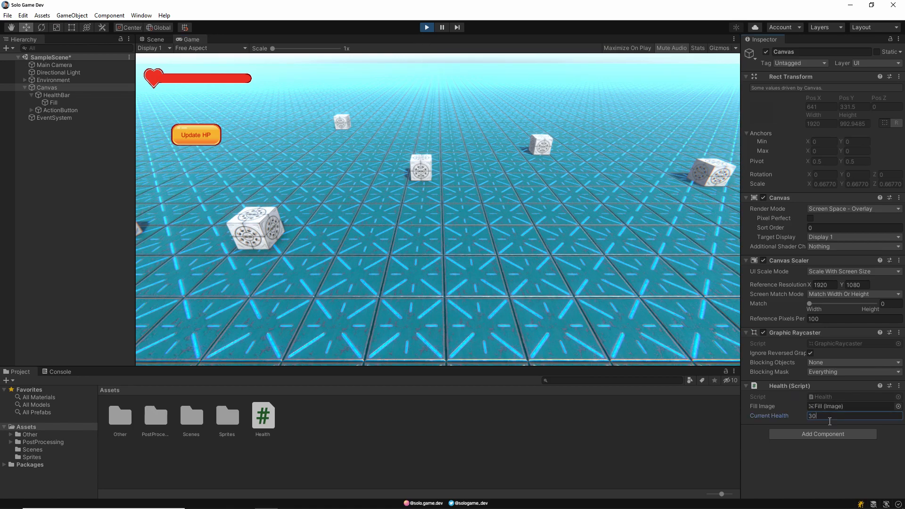
pyautogui.click(200, 135)
# Test the health bar with Current Health at 80 and at 65, triggering Update HP after each value.
pyautogui.click(848, 415)
pyautogui.write('80')
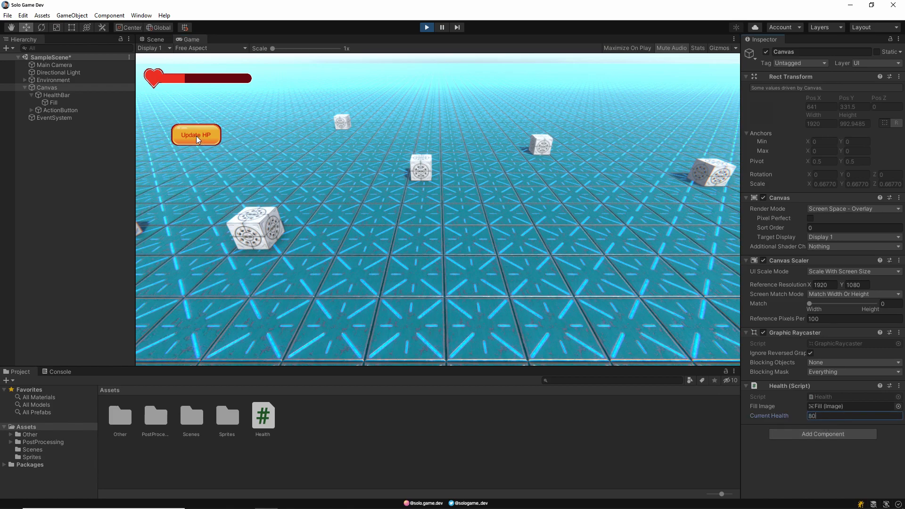
pyautogui.click(195, 135)
pyautogui.click(832, 417)
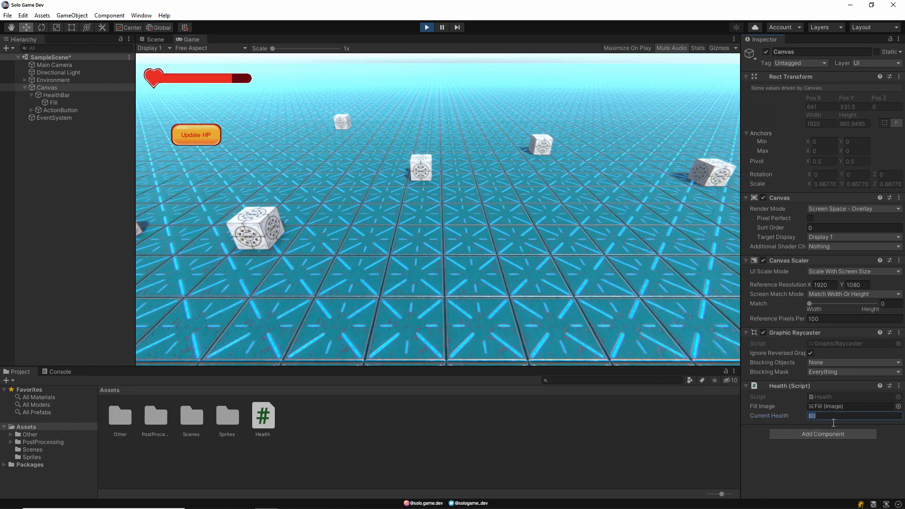
pyautogui.write('65')
pyautogui.click(195, 135)
# Test Update HP with Current Health at 15 and at 100, and exit play mode.
pyautogui.click(832, 416)
pyautogui.write('15')
pyautogui.click(205, 134)
pyautogui.click(834, 416)
pyautogui.write('100')
pyautogui.click(195, 127)
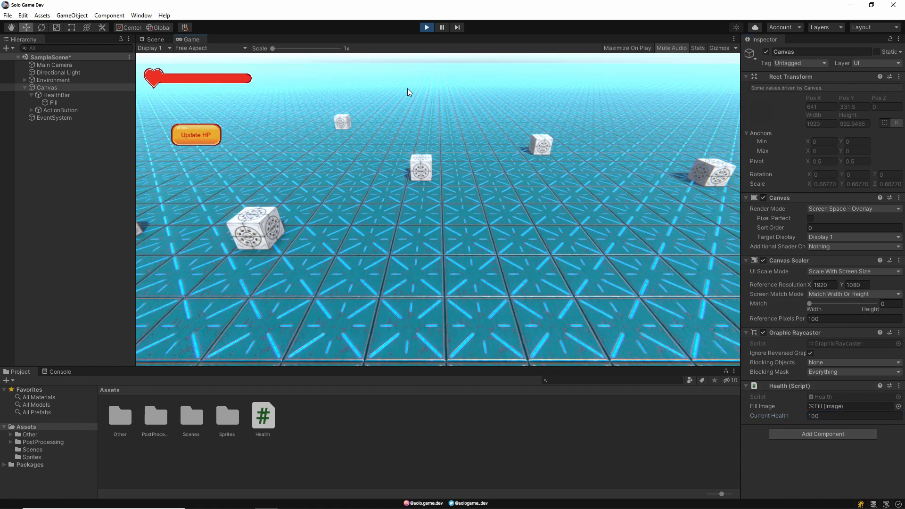
pyautogui.click(424, 29)
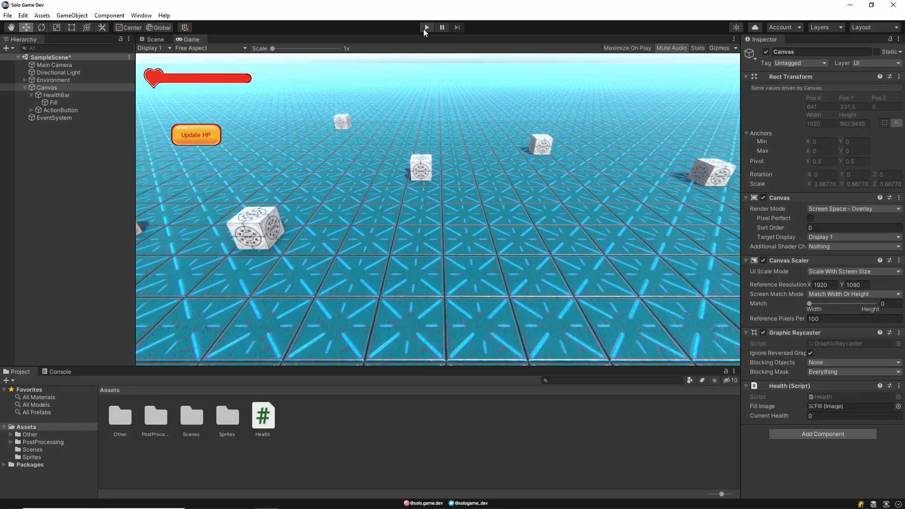